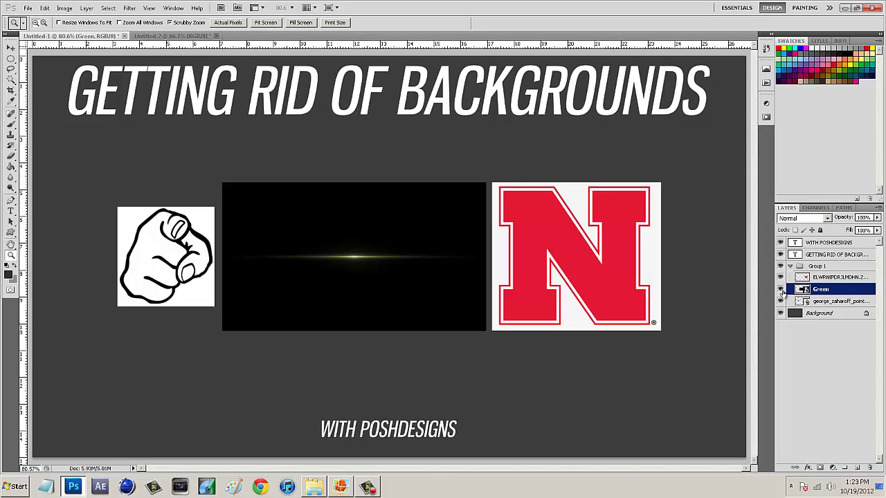
- Set the Green flare layer's blend mode to Screen to drop its black background
{"action": "left_click", "coordinate": [801, 219]}
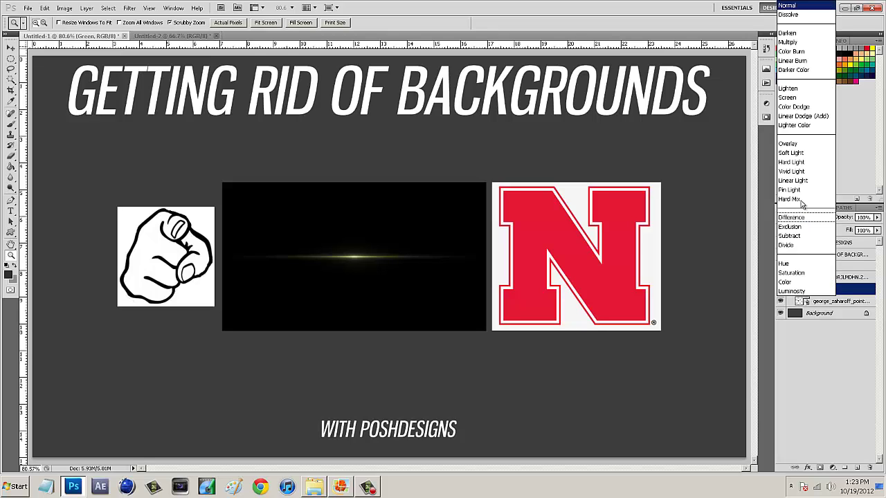
{"action": "left_click", "coordinate": [789, 97]}
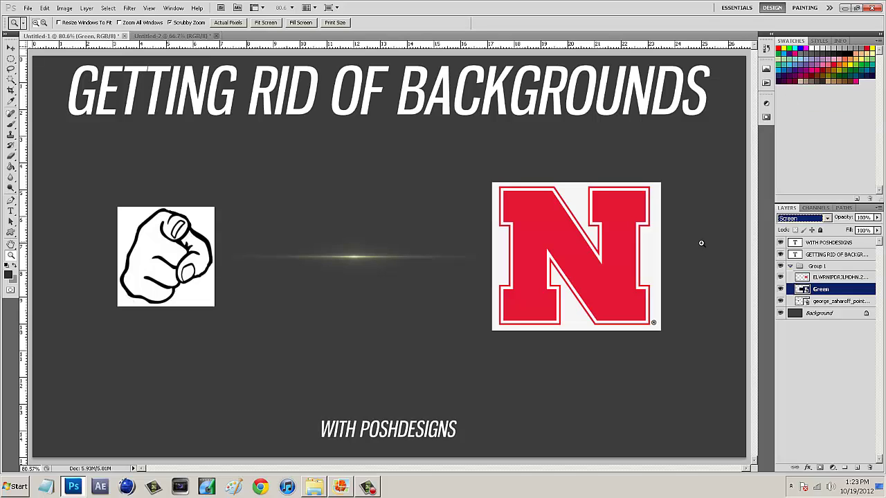
- Zoom in on the pointing hand and rasterize its smart-object layer
{"action": "left_click_drag", "start_coordinate": [83, 234], "coordinate": [346, 283]}
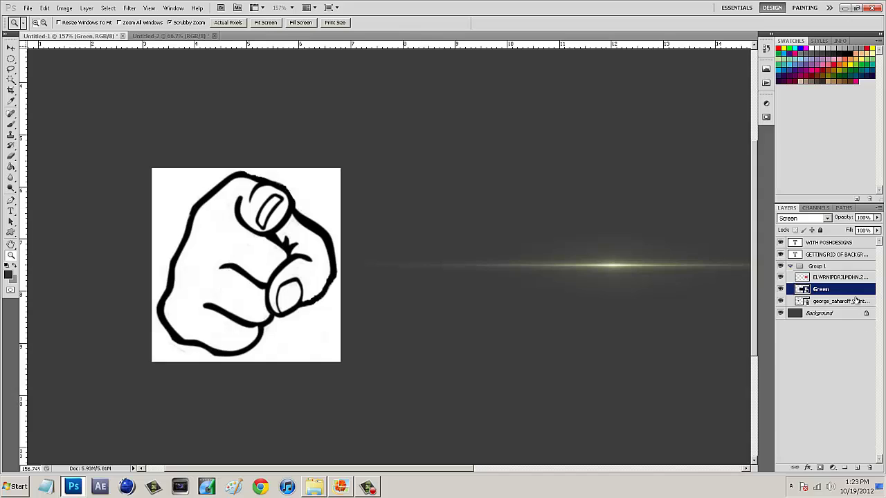
{"action": "left_click", "coordinate": [851, 301]}
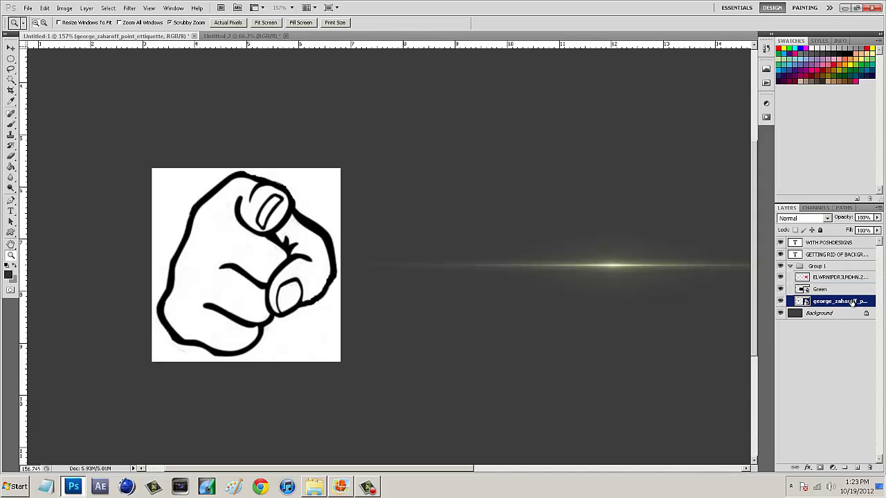
{"action": "right_click", "coordinate": [851, 301]}
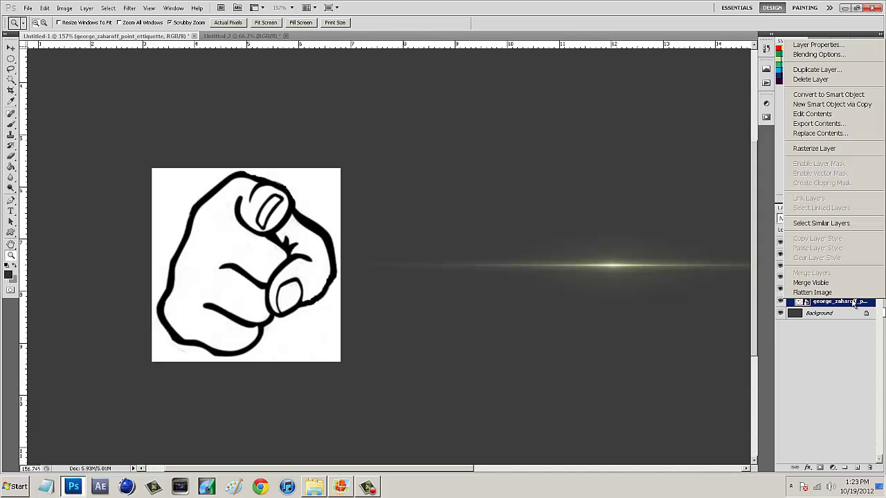
{"action": "left_click", "coordinate": [820, 149]}
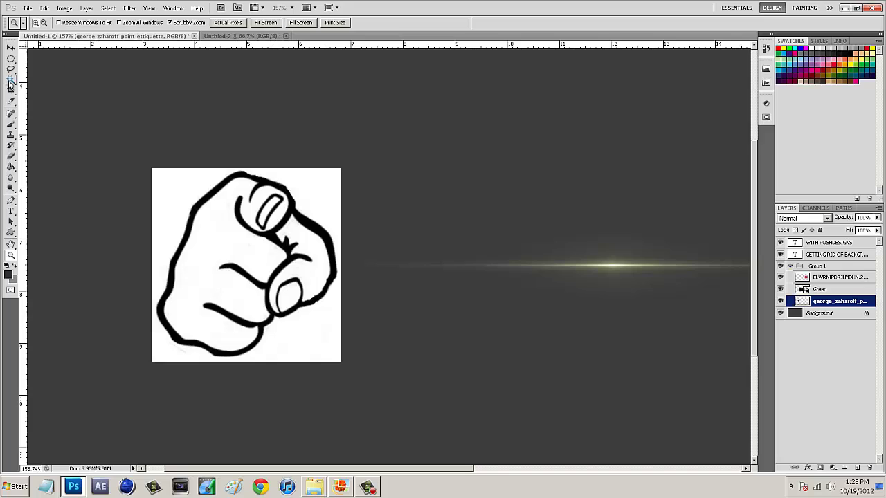
- Delete the white background around the hand using a Magic Wand selection
{"action": "left_click", "coordinate": [11, 81]}
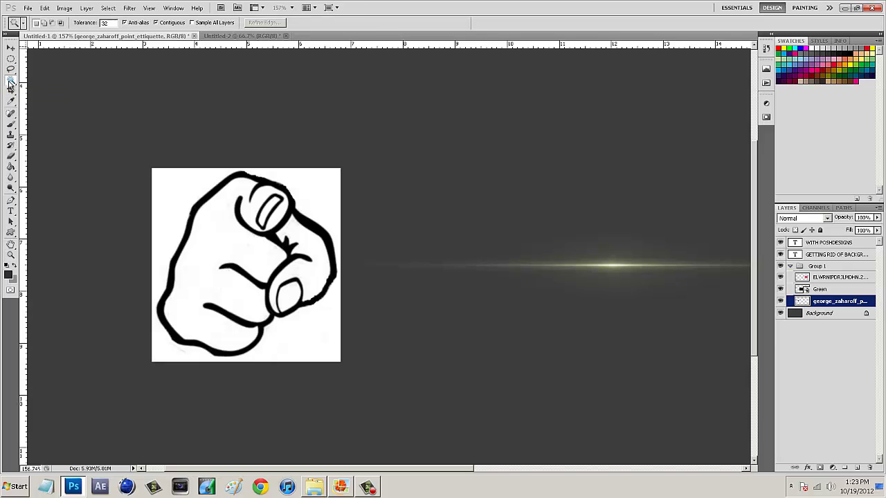
{"action": "left_click", "coordinate": [188, 191]}
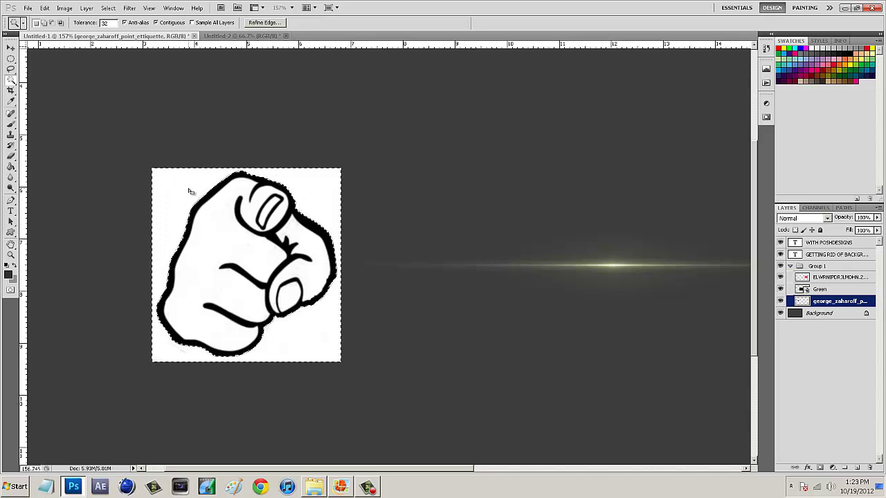
{"action": "key", "text": "Delete"}
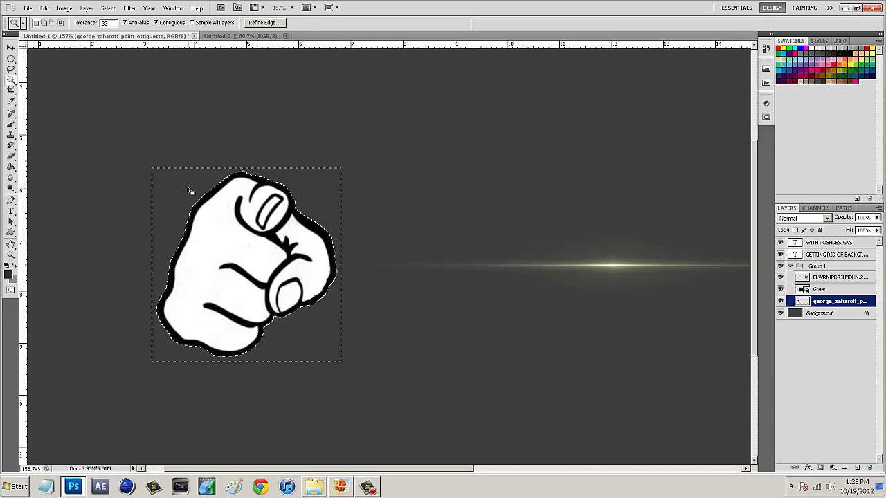
{"action": "key", "text": "ctrl+d"}
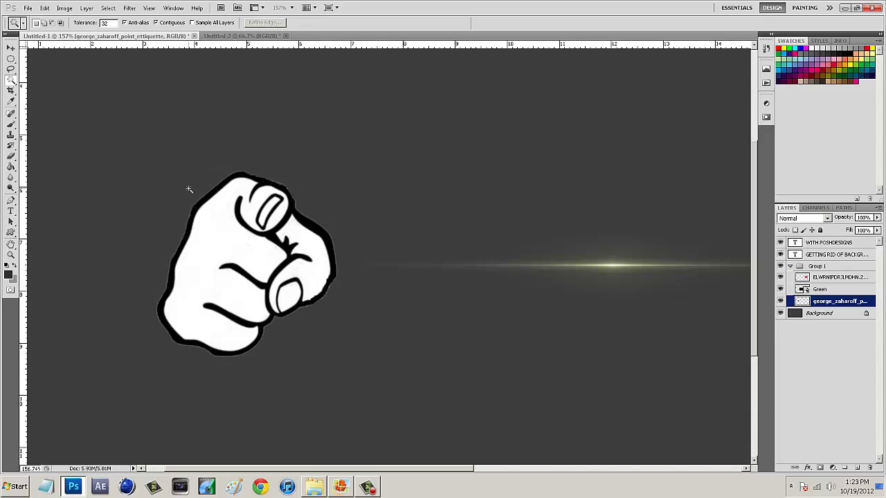
- Delete the white interior of the hand, leaving only its black outline
{"action": "left_click", "coordinate": [255, 256]}
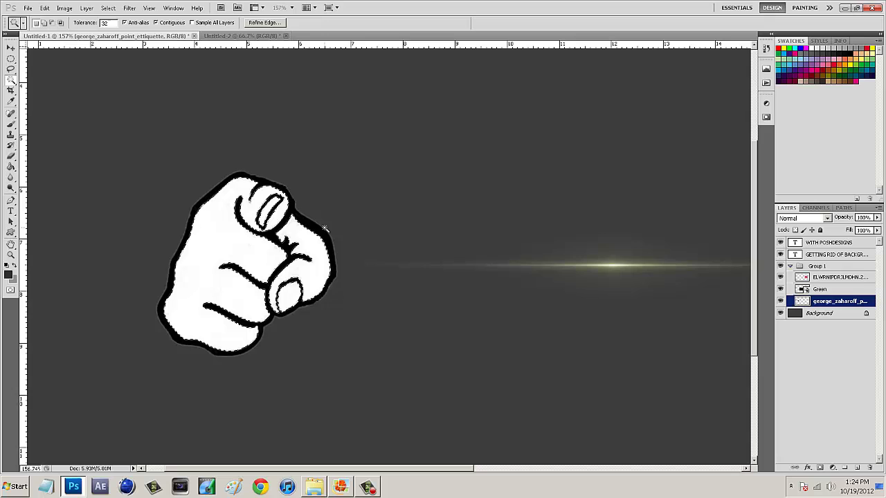
{"action": "key", "text": "Delete"}
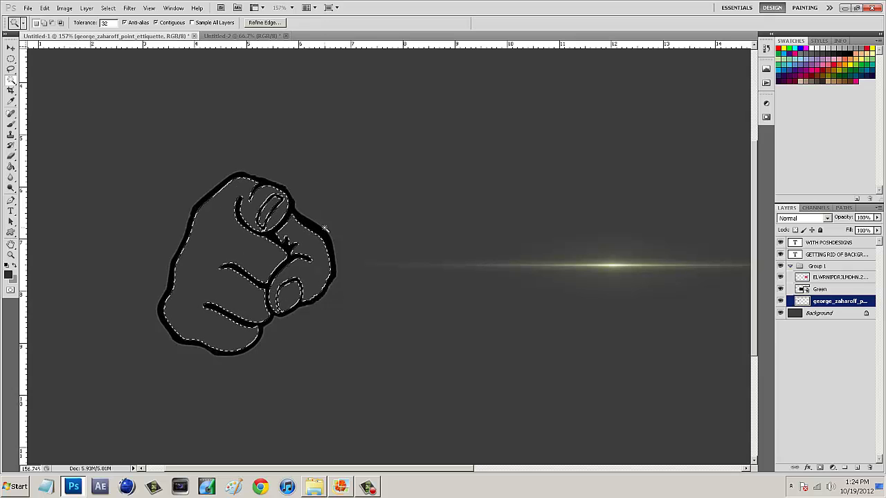
{"action": "key", "text": "ctrl+d"}
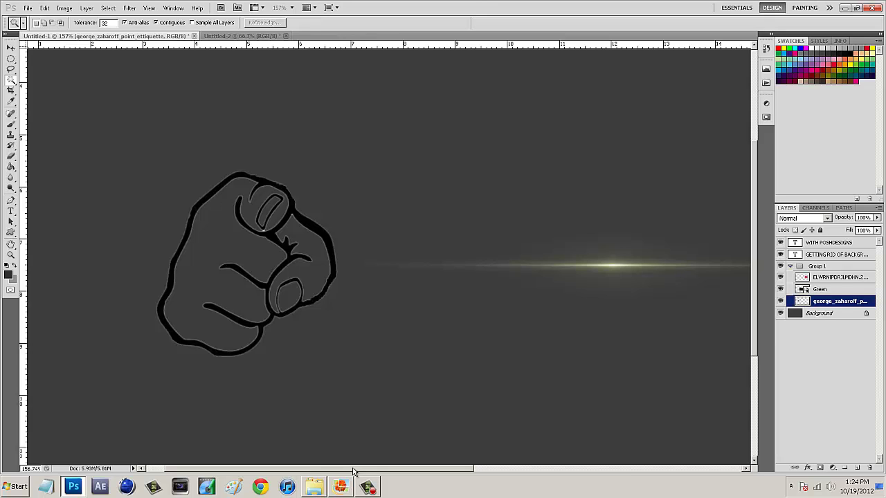
- On the N logo layer, brush over the ® mark and white corner
{"action": "left_click_drag", "start_coordinate": [353, 470], "coordinate": [639, 475]}
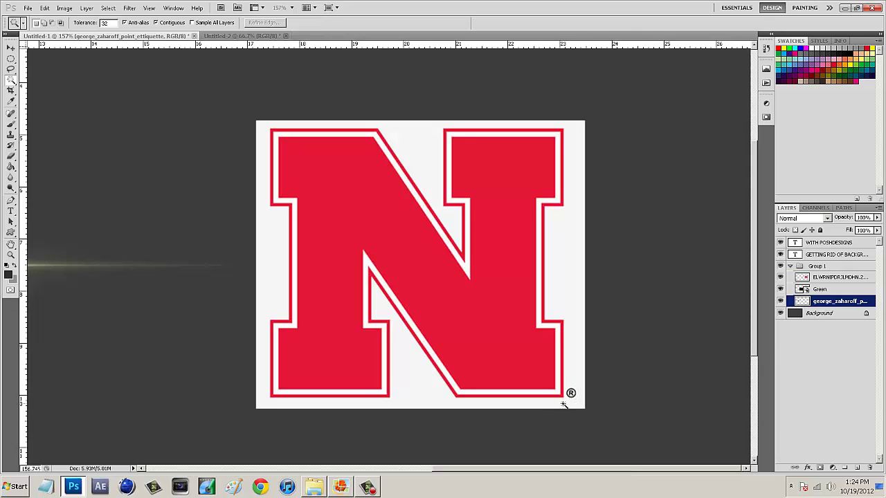
{"action": "left_click", "coordinate": [10, 156]}
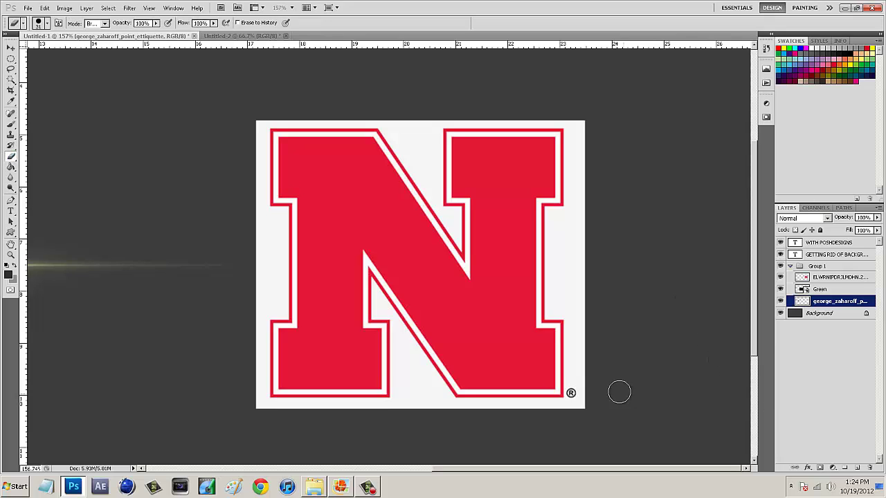
{"action": "left_click", "coordinate": [823, 278]}
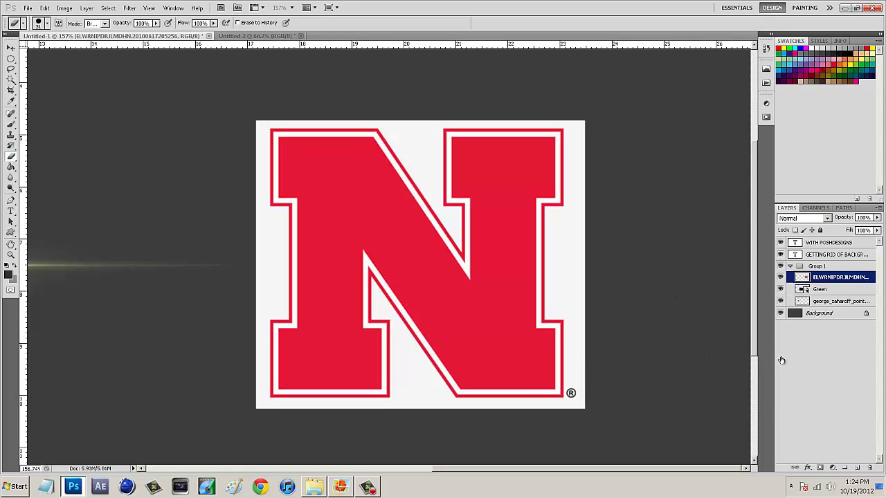
{"action": "left_click", "coordinate": [574, 378]}
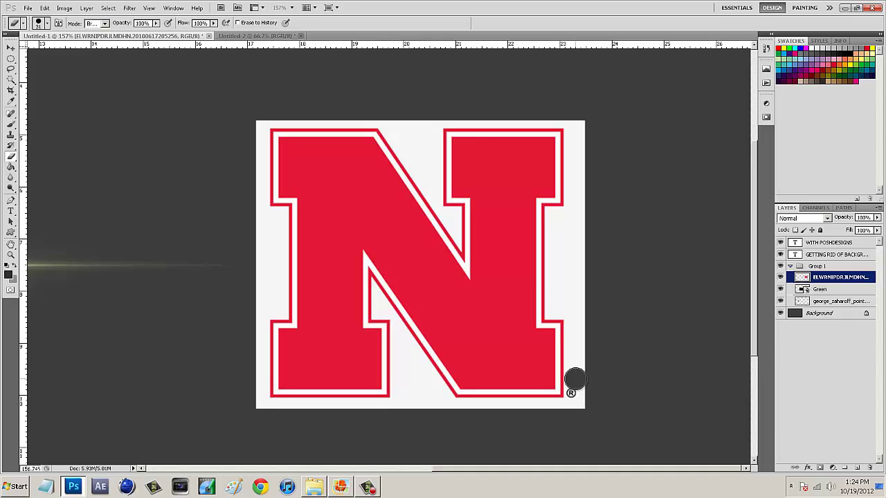
{"action": "mouse_move", "coordinate": [574, 377]}
{"action": "left_mouse_down"}
{"action": "mouse_move", "coordinate": [574, 398]}
{"action": "mouse_move", "coordinate": [576, 368]}
{"action": "left_mouse_up"}
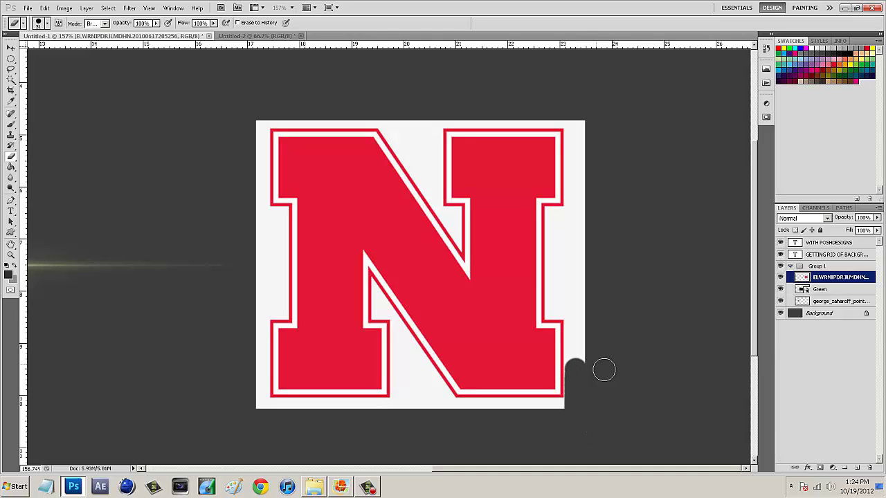
- Delete the white background around the N logo using the Magic Wand
{"action": "left_click", "coordinate": [11, 81]}
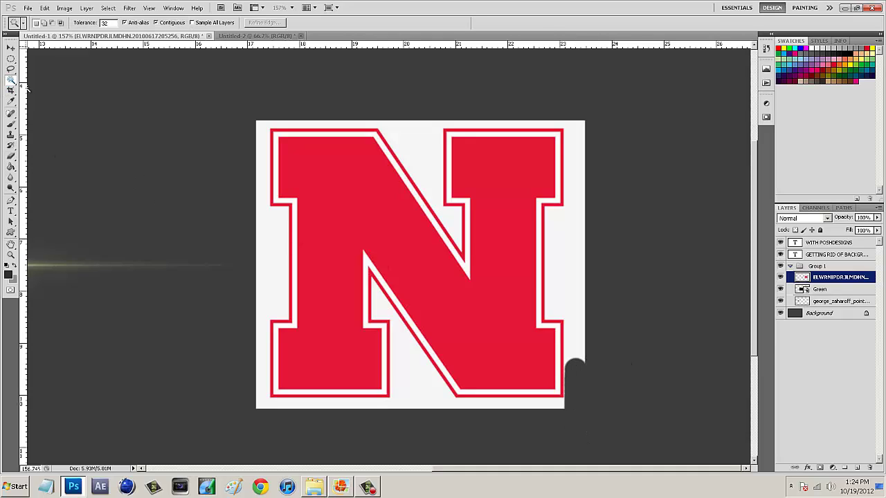
{"action": "left_click", "coordinate": [260, 130]}
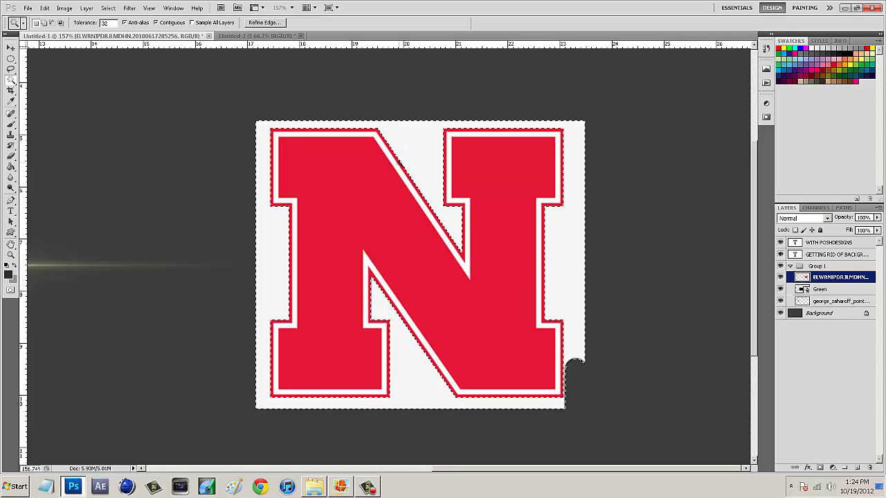
{"action": "key", "text": "Delete"}
{"action": "key", "text": "ctrl+d"}
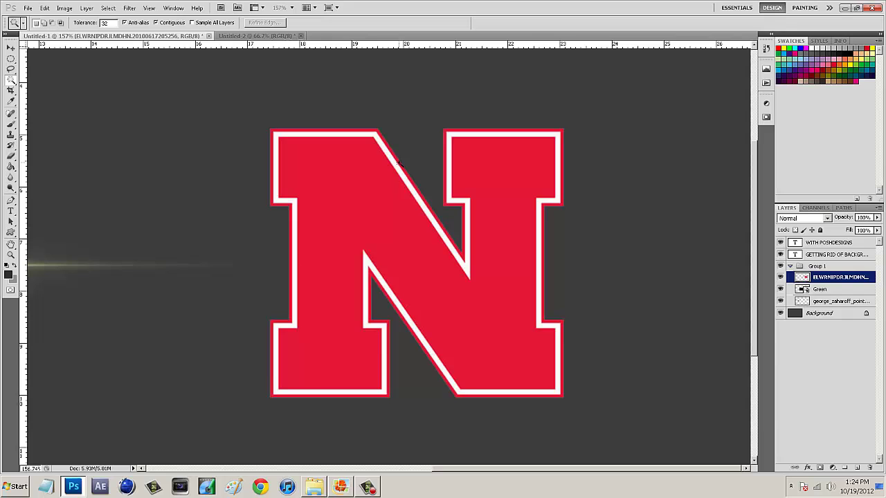
- Fit the entire canvas to the window to view the finished composition
{"action": "left_click", "coordinate": [10, 255]}
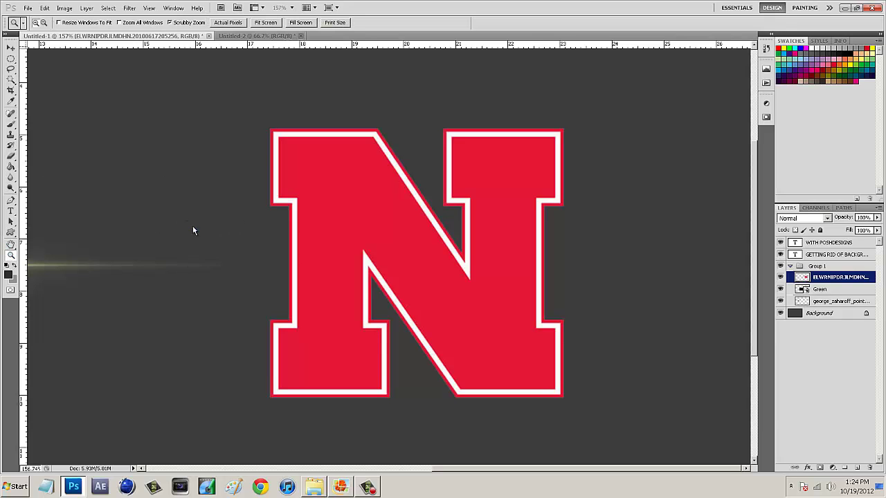
{"action": "key", "text": "ctrl+0"}
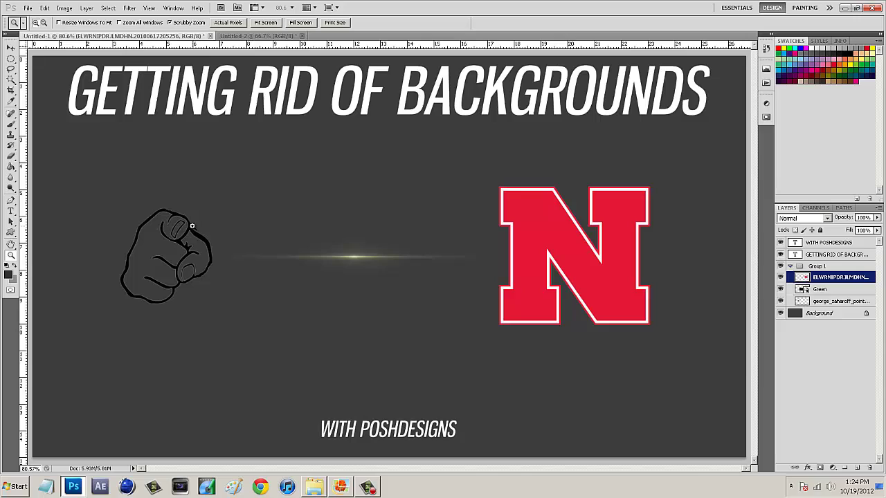